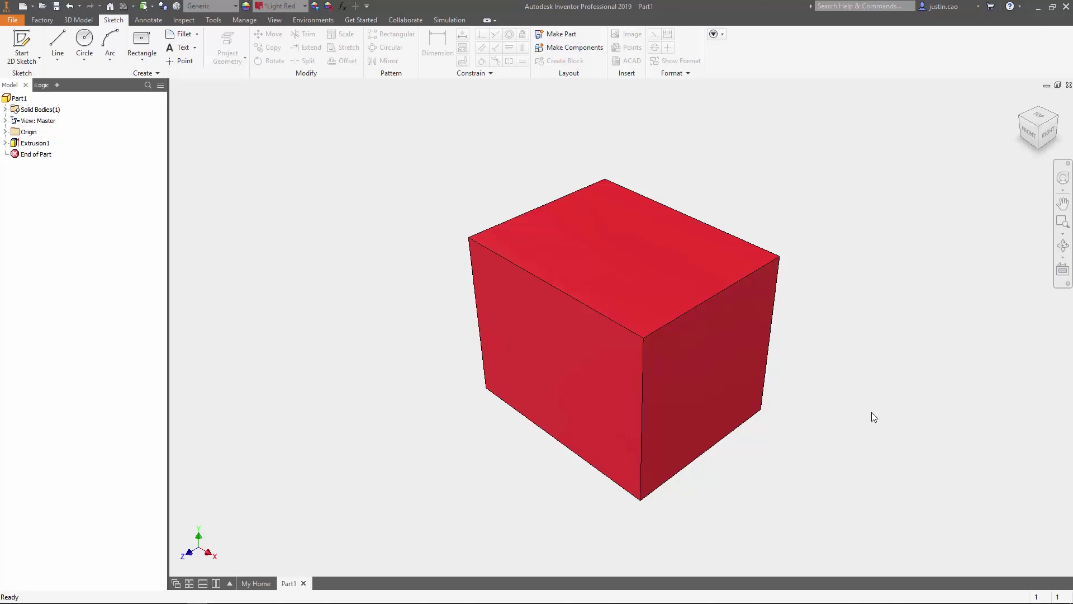
pyautogui.scroll(-10, 870, 412)
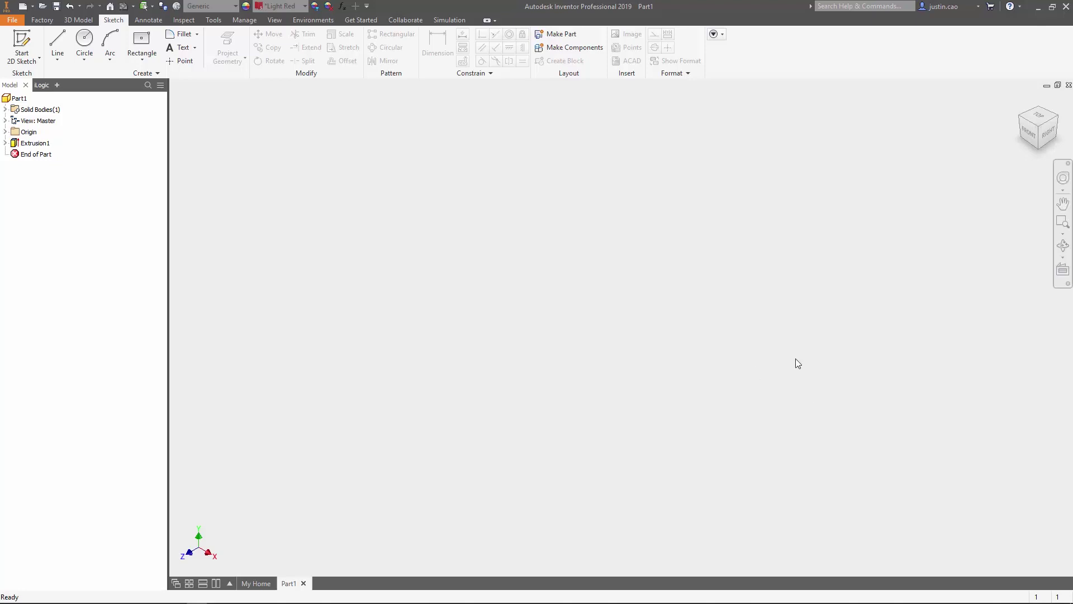
pyautogui.moveTo(1038, 128)
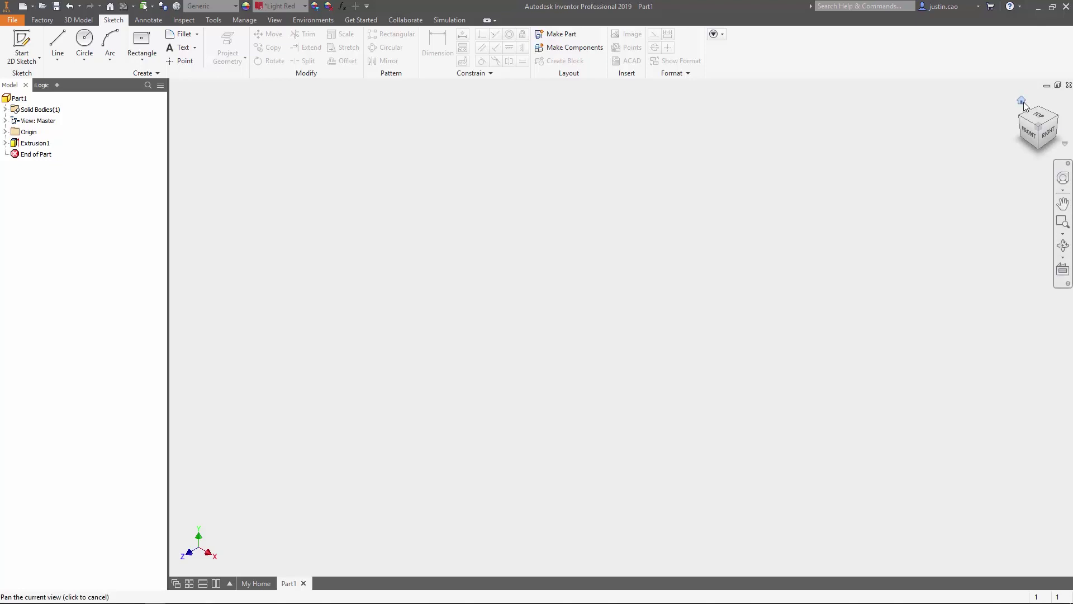
# - Restore the red extruded box to the home view so it fills the modeling window again
pyautogui.click(1022, 102)
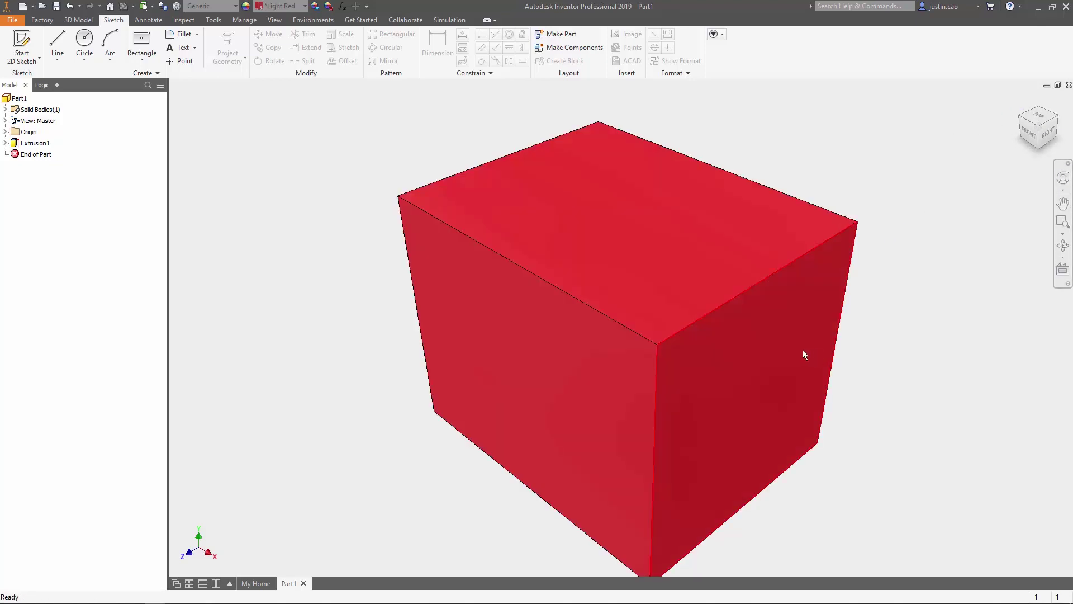